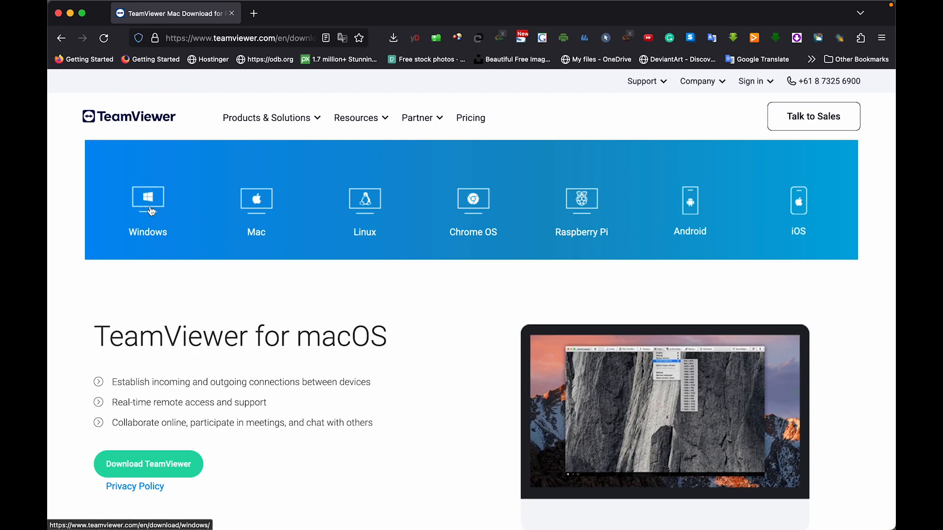
# Download the macOS version of TeamViewer as TeamViewer.dmg to the Downloads folder, replacing the existing file
pyautogui.click(265, 197)
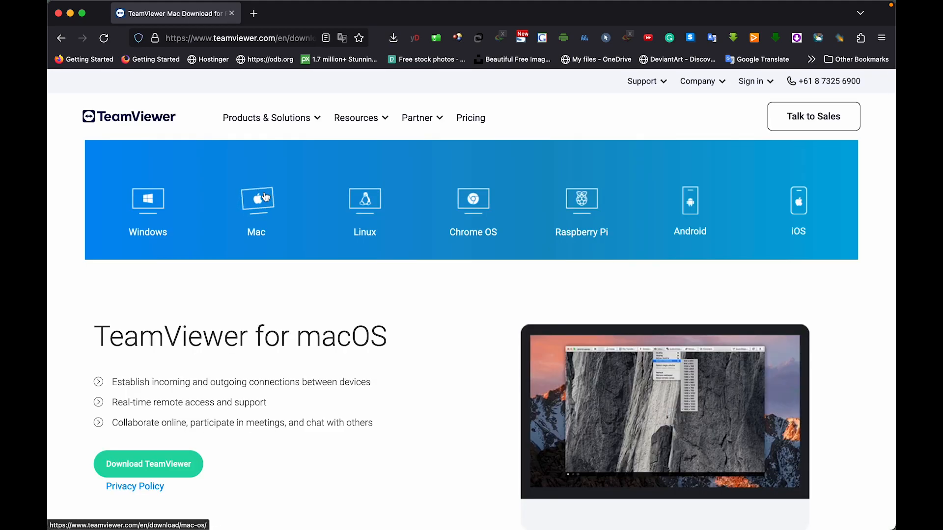
pyautogui.click(154, 465)
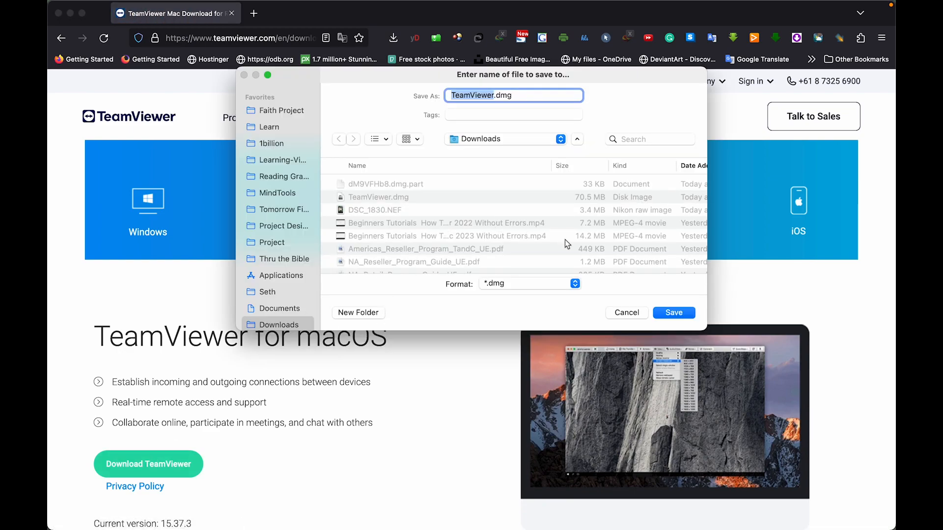
pyautogui.click(669, 315)
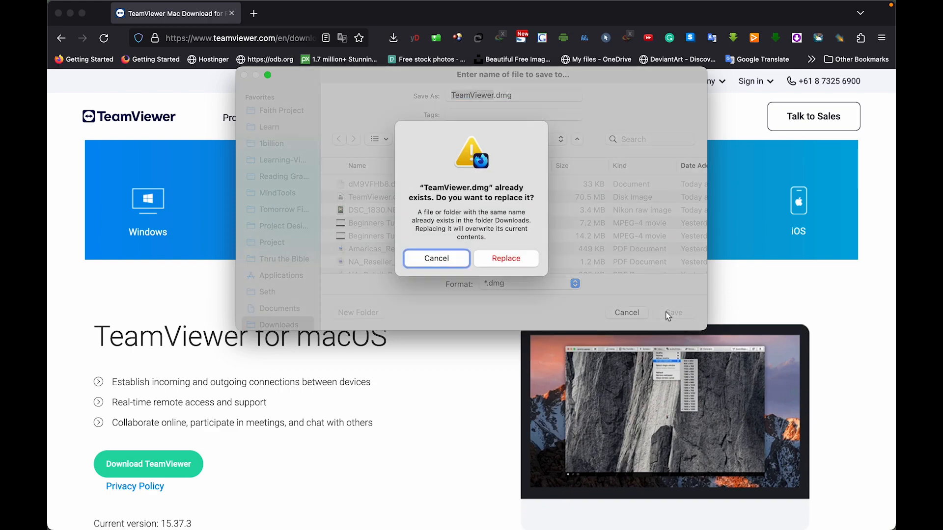
pyautogui.click(506, 259)
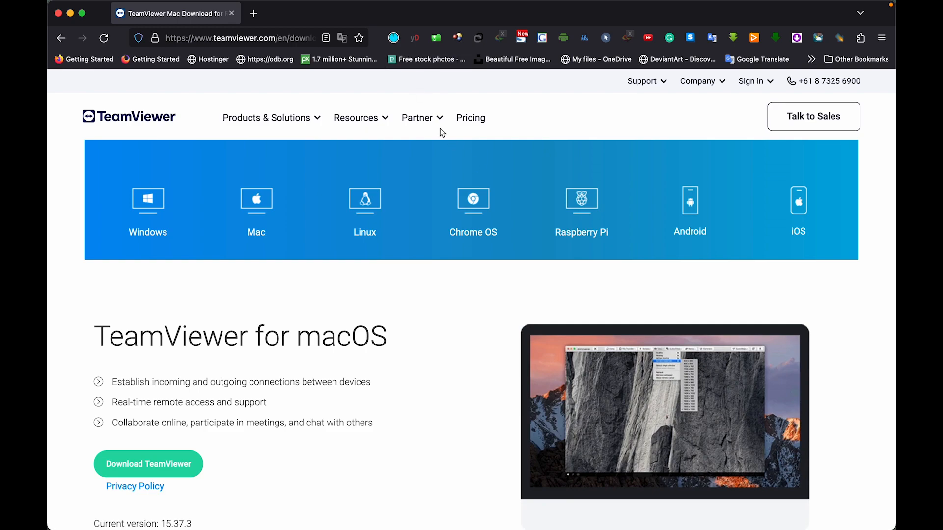
# Open the newly downloaded TeamViewer.dmg from the Downloads folder and launch Install TeamViewer.app
pyautogui.click(394, 39)
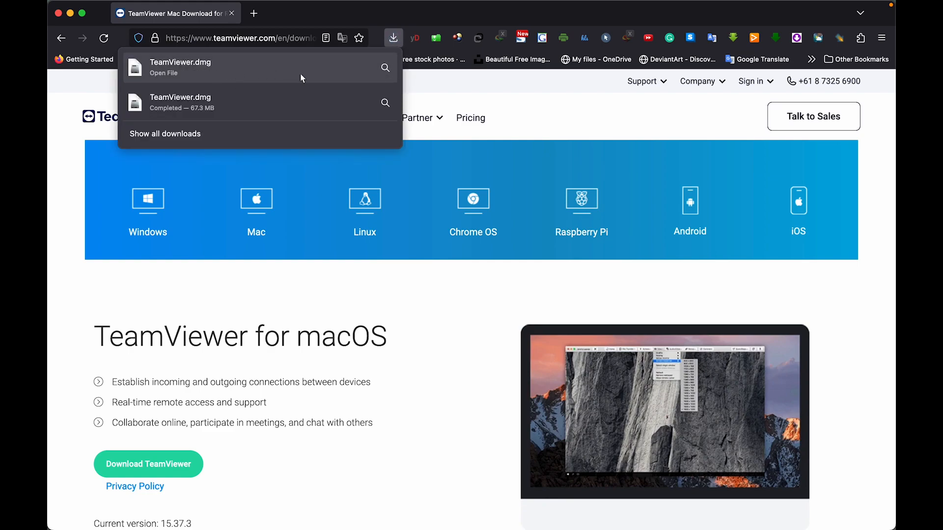
pyautogui.click(385, 69)
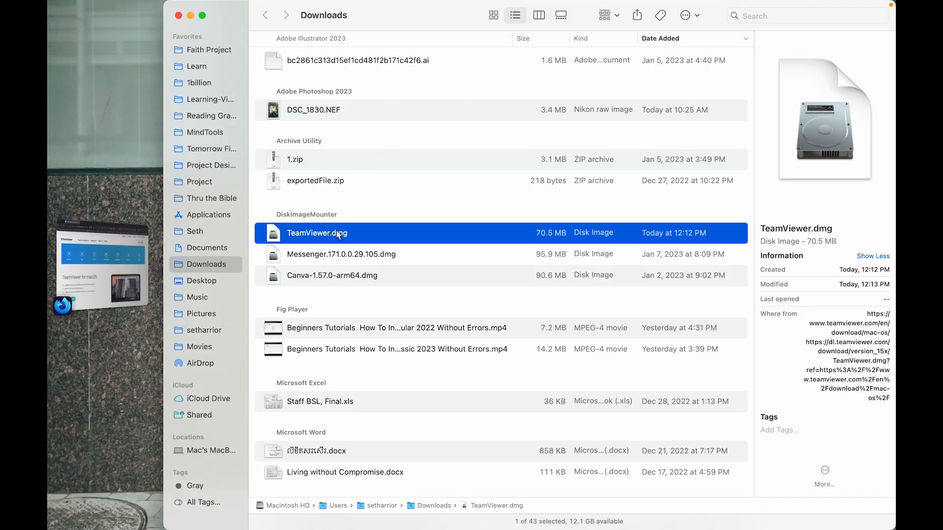
pyautogui.doubleClick(339, 235)
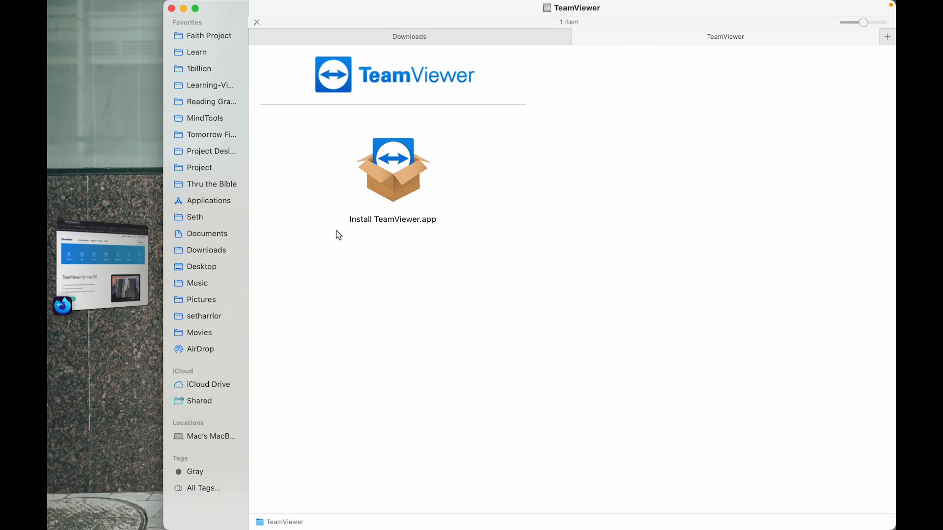
pyautogui.click(392, 181)
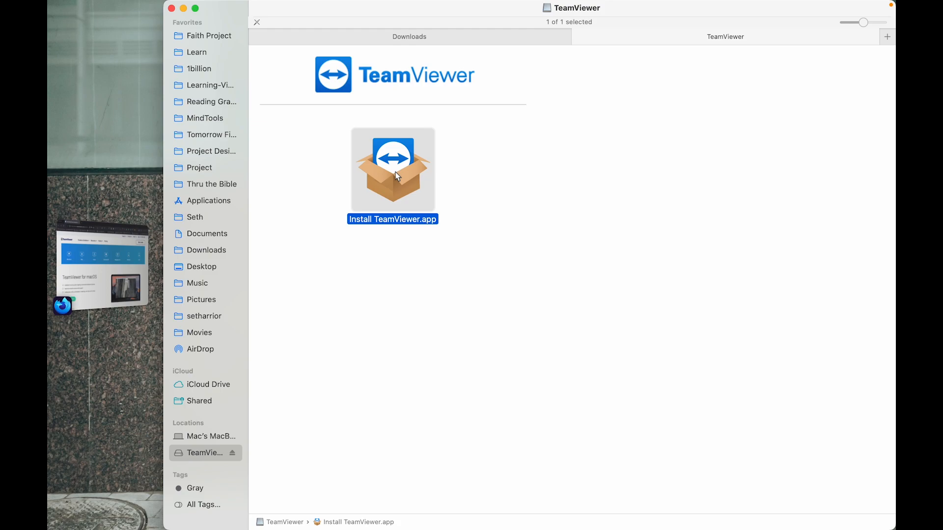
pyautogui.doubleClick(396, 173)
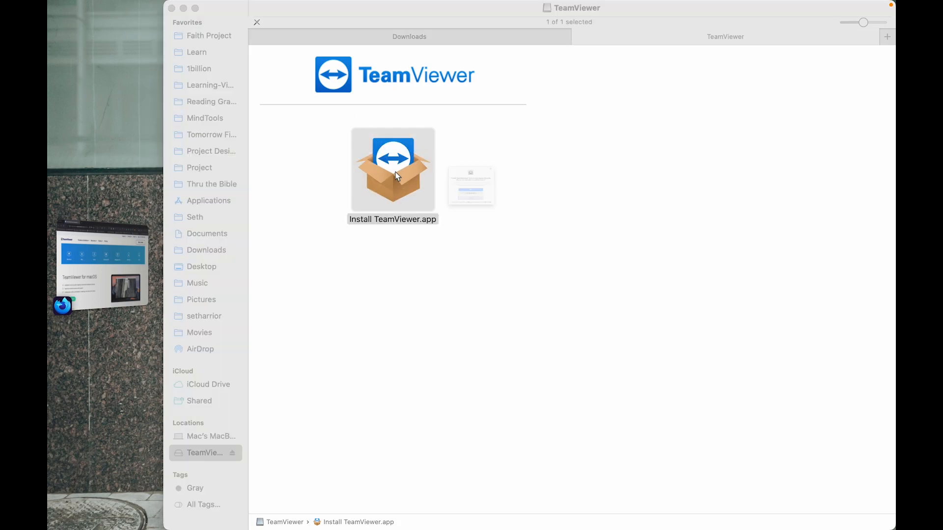
pyautogui.click(481, 210)
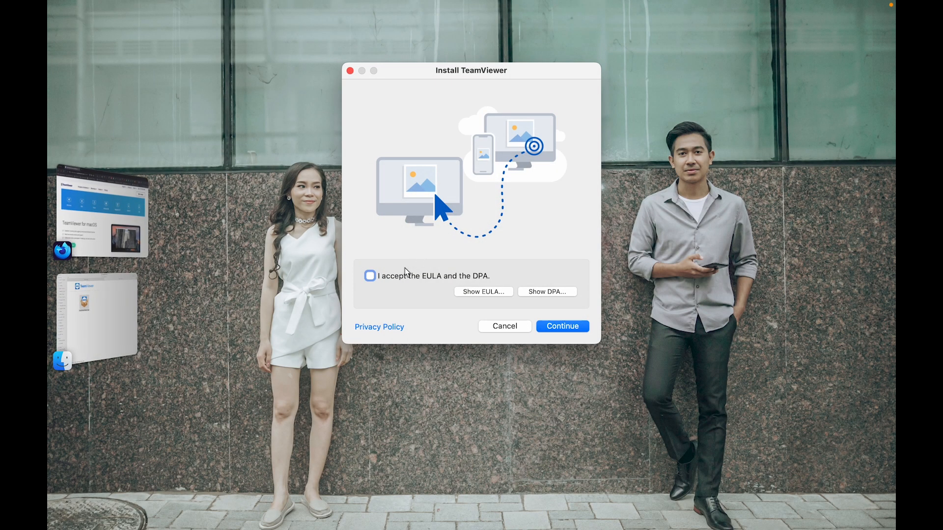
# Accept the EULA and the DPA and continue through the installer to the installation type
pyautogui.click(395, 275)
pyautogui.click(563, 328)
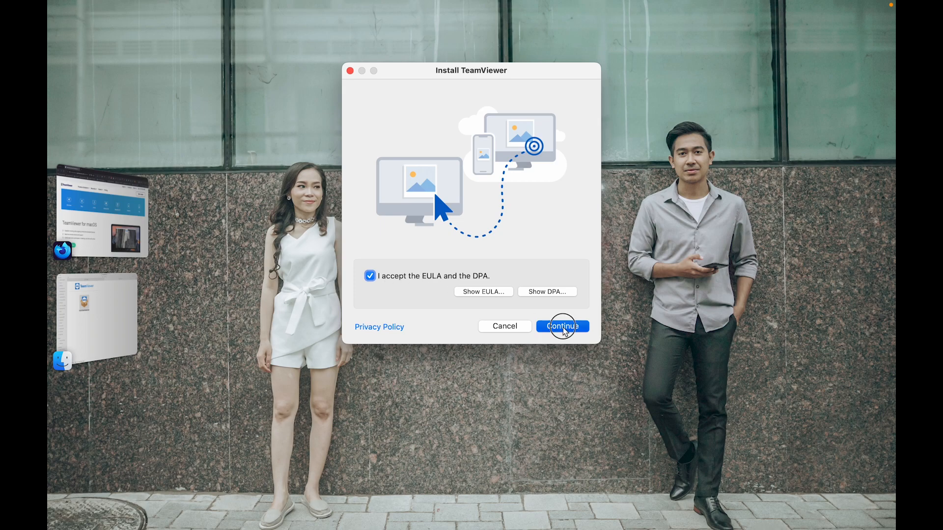
pyautogui.click(607, 344)
pyautogui.click(560, 262)
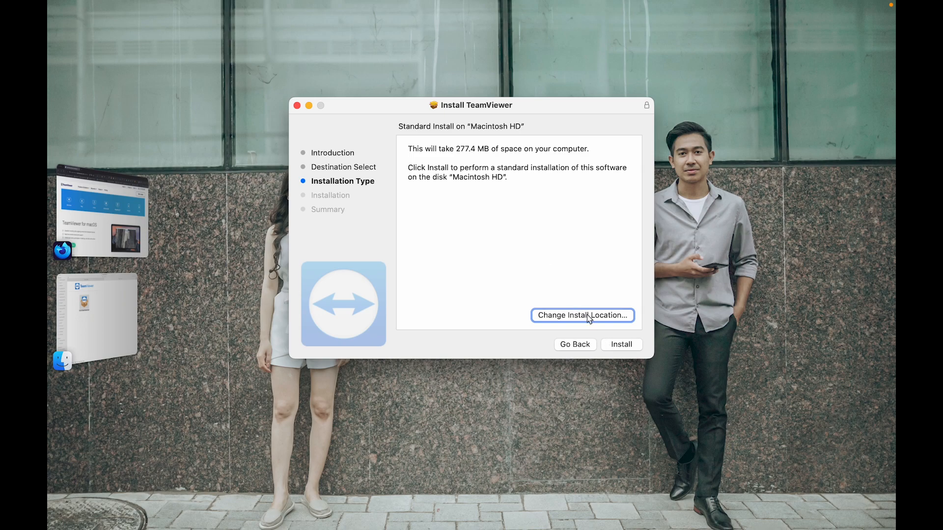
# Start the standard installation on Macintosh HD and authorize it with the Mac account password
pyautogui.click(618, 348)
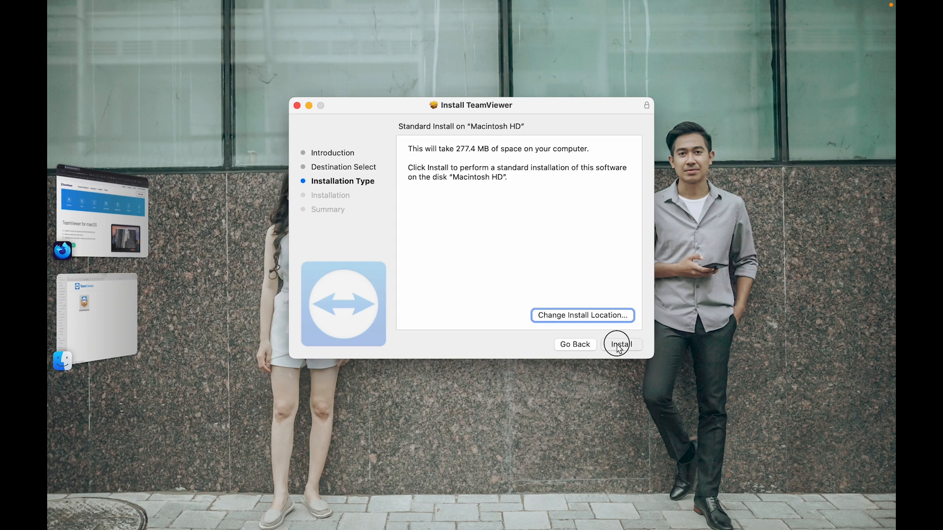
pyautogui.write('••')
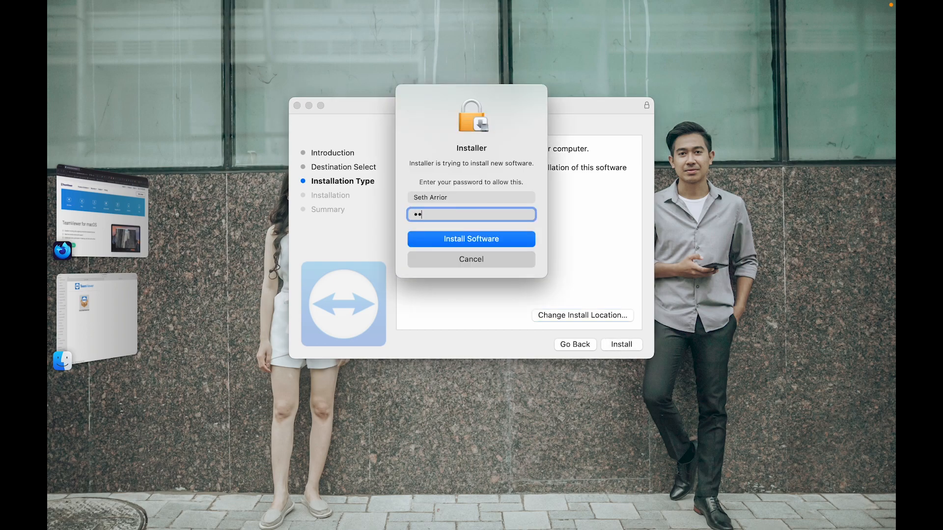
pyautogui.write('••')
pyautogui.press('Return')
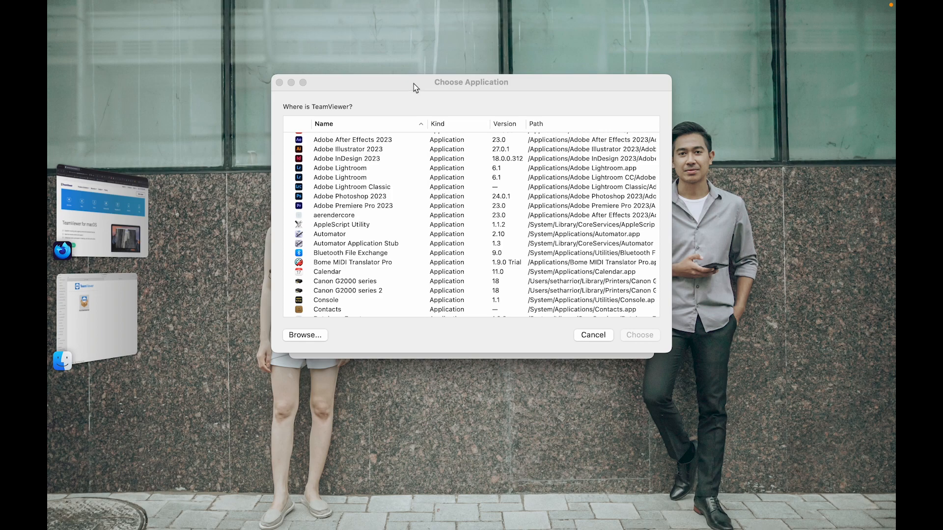
# Move aside and cancel the request to locate TeamViewer, and close the finished installer
pyautogui.moveTo(400, 84); pyautogui.dragTo(415, 255)
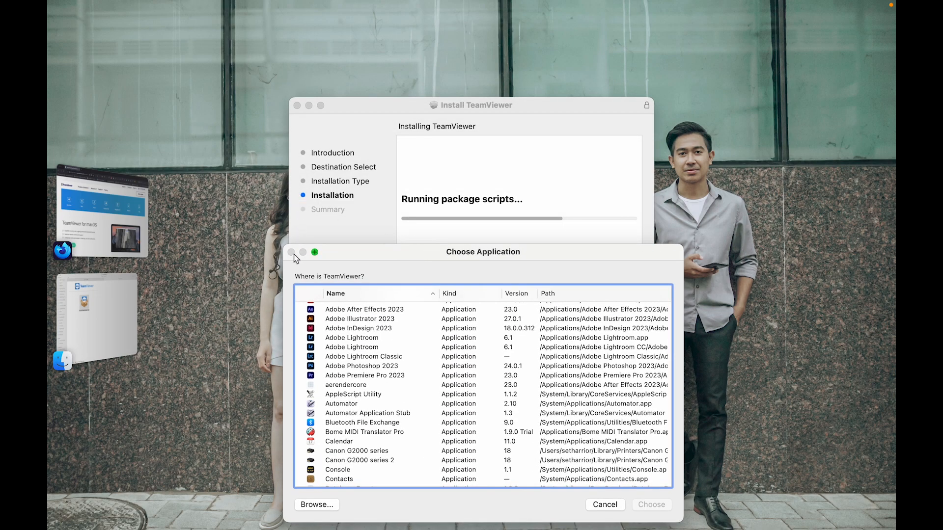
pyautogui.click(605, 506)
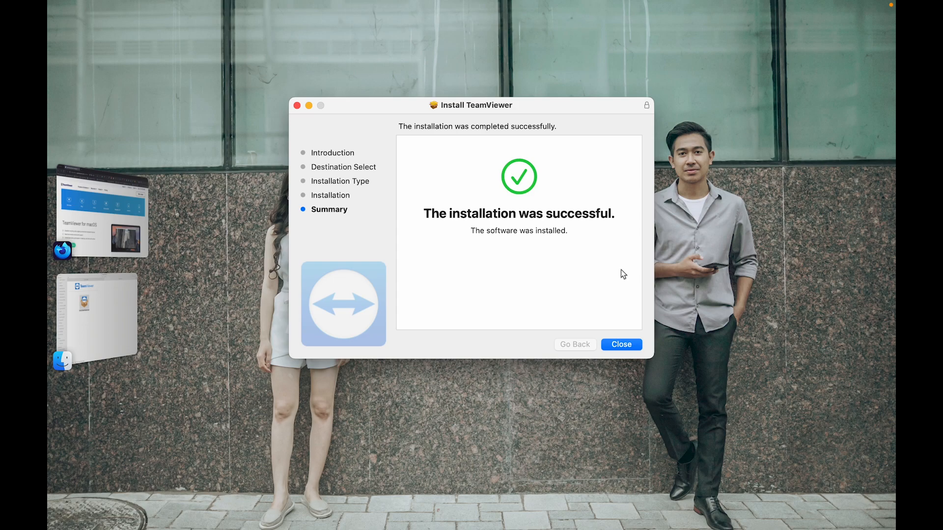
pyautogui.click(623, 346)
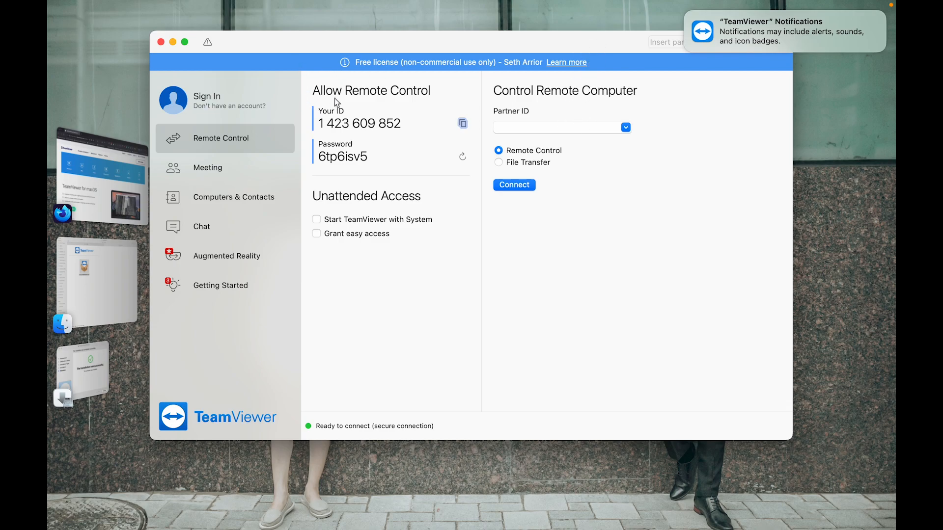
# Search the installed applications for "syste" and open System Settings
pyautogui.press('F4')
pyautogui.write('sy')
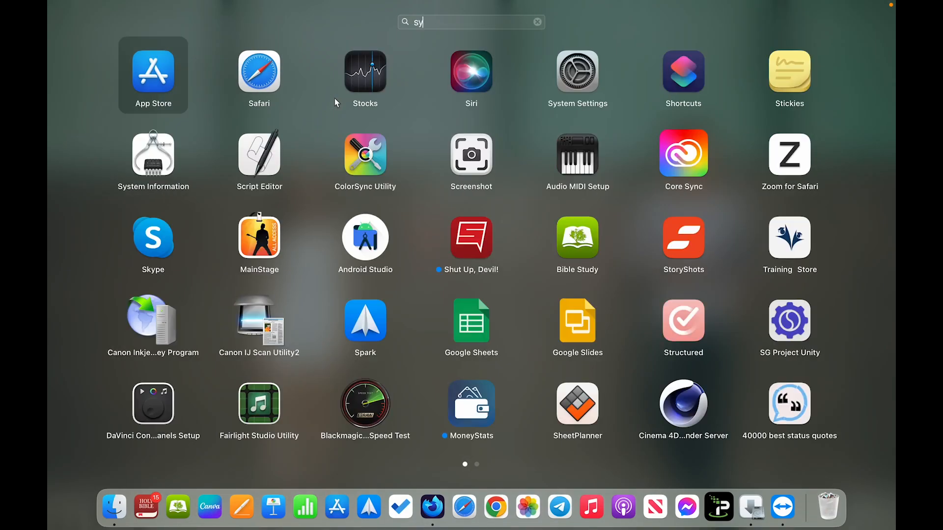
pyautogui.write('ste')
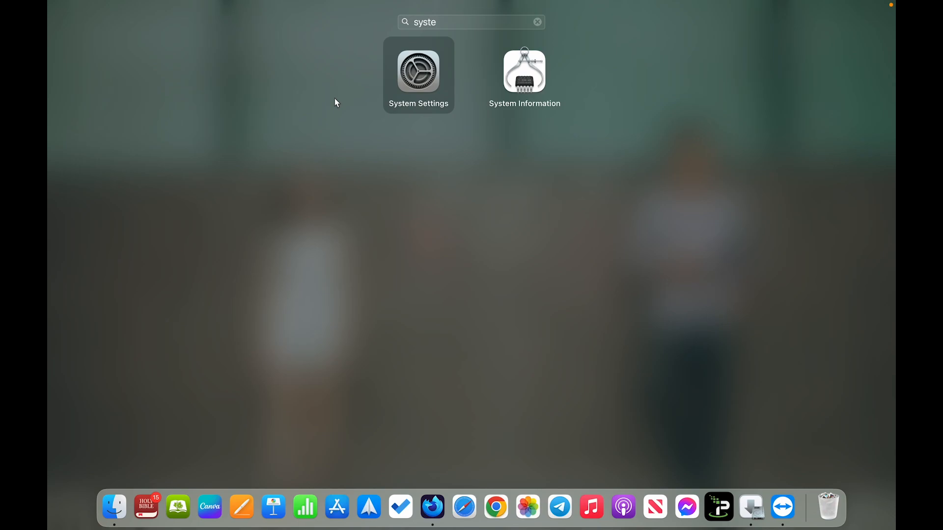
pyautogui.click(418, 74)
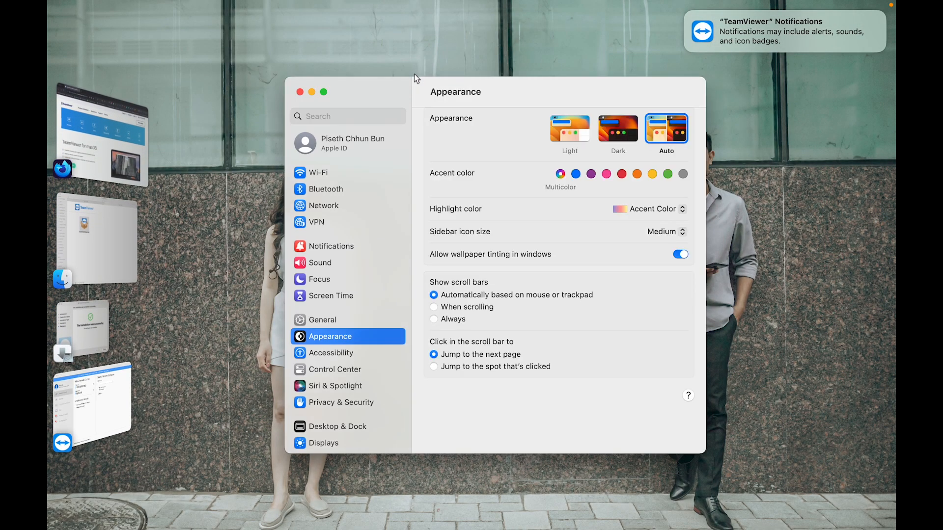
# Find the Privacy & Security category in System Settings and open it
pyautogui.scroll(-4, 341, 313)
pyautogui.scroll(-3, 341, 313)
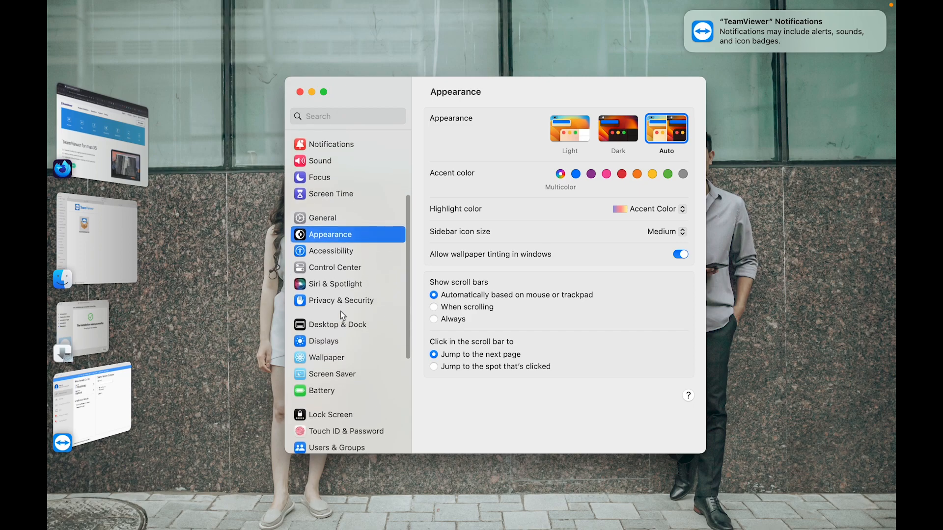
pyautogui.scroll(-2, 330, 350)
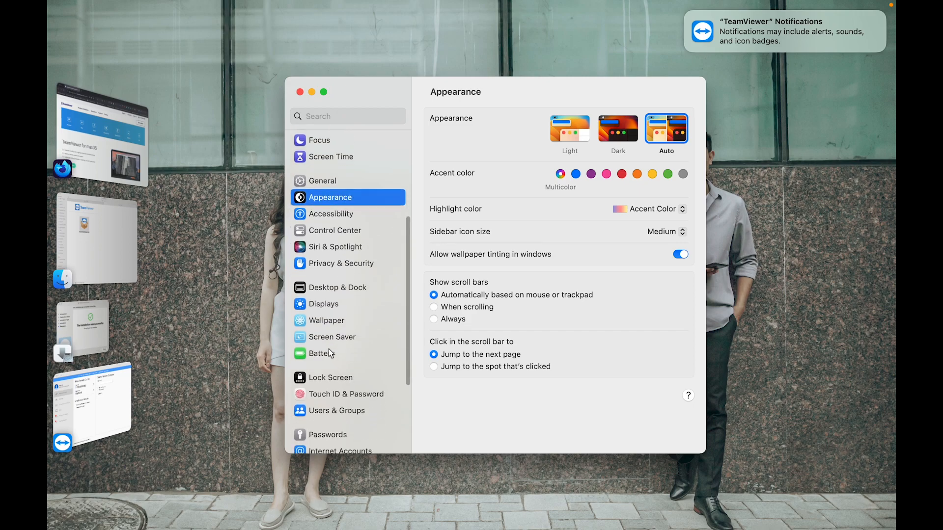
pyautogui.scroll(-2, 328, 349)
pyautogui.scroll(-3, 334, 379)
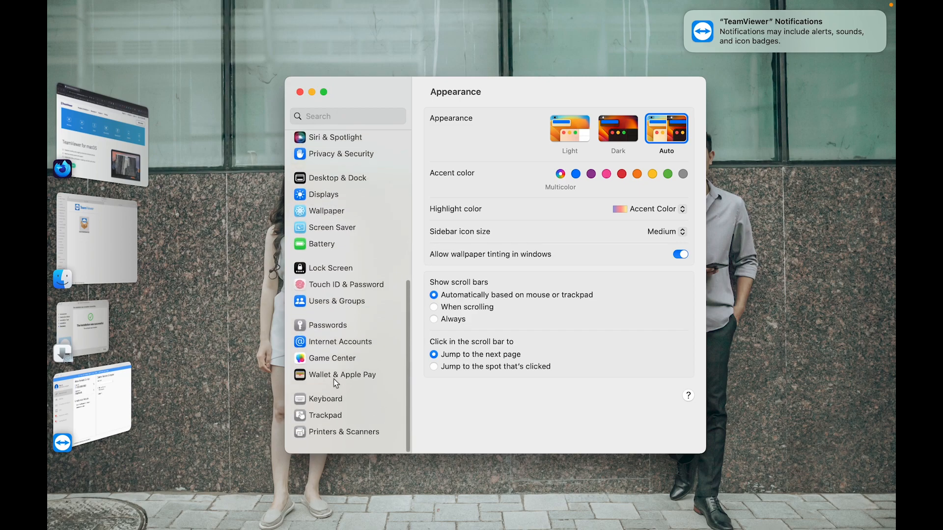
pyautogui.scroll(5, 334, 378)
pyautogui.scroll(1, 347, 337)
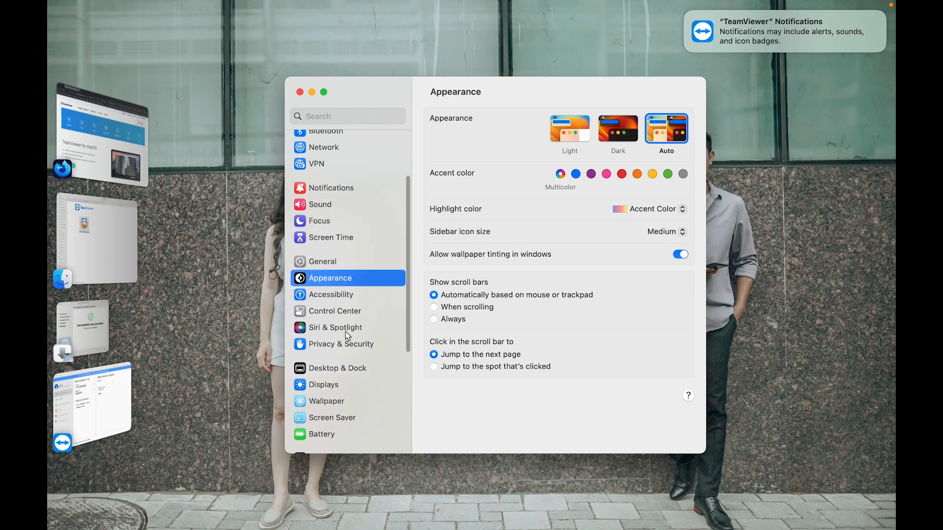
pyautogui.click(315, 352)
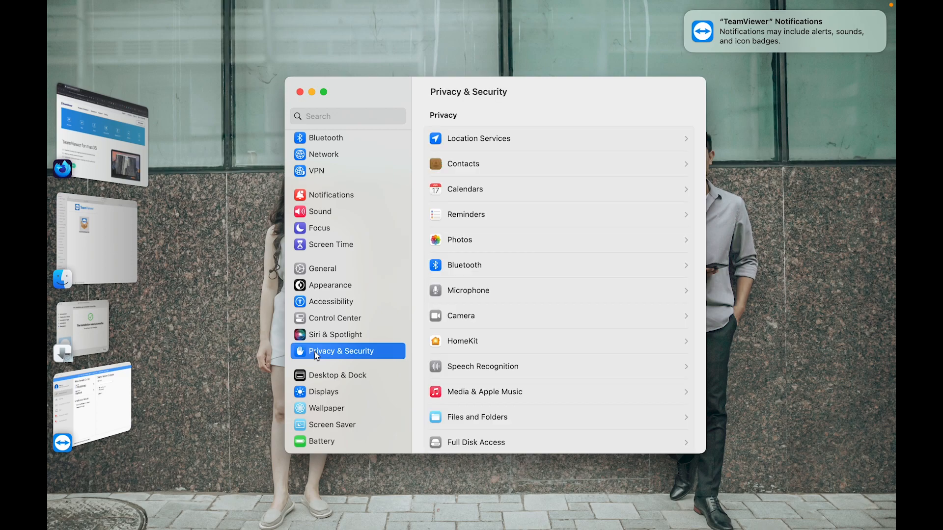
# Look through the privacy categories and examine which applications are listed for microphone access
pyautogui.scroll(-4, 535, 293)
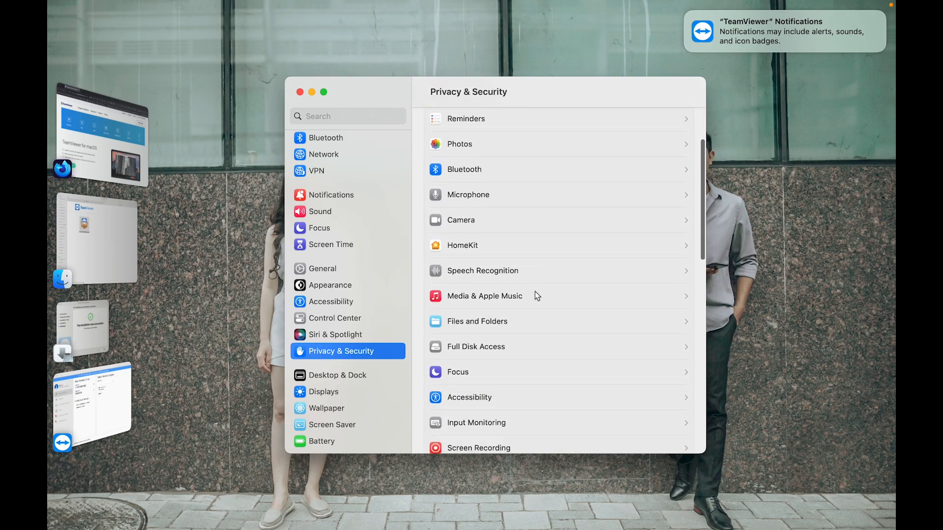
pyautogui.scroll(-5, 535, 291)
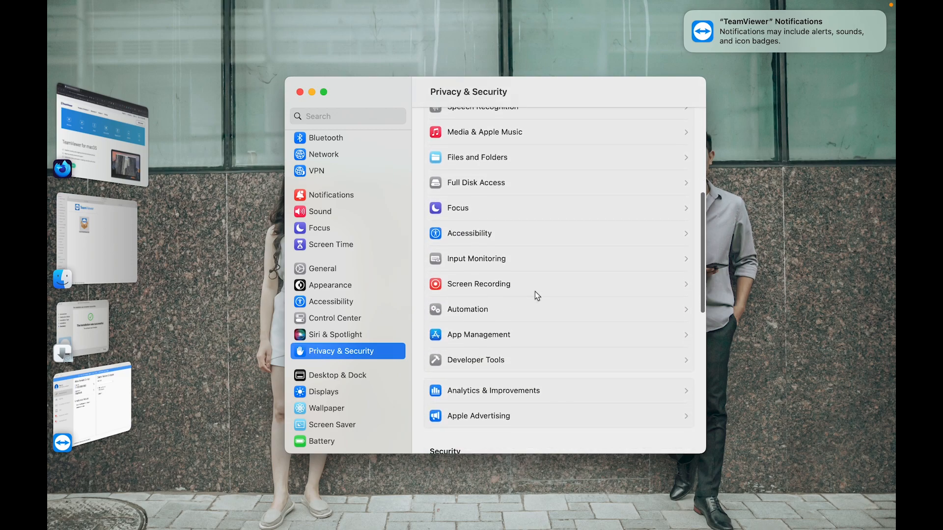
pyautogui.scroll(8, 496, 286)
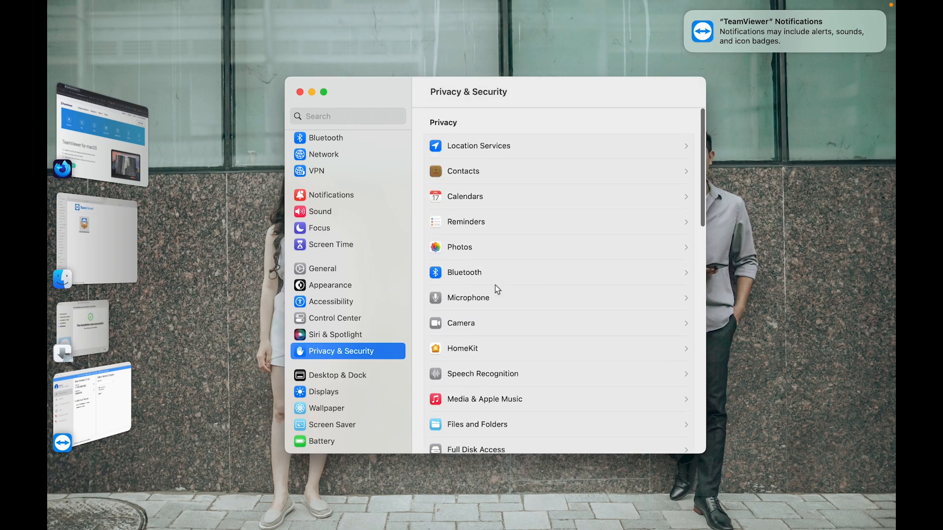
pyautogui.scroll(-5, 495, 286)
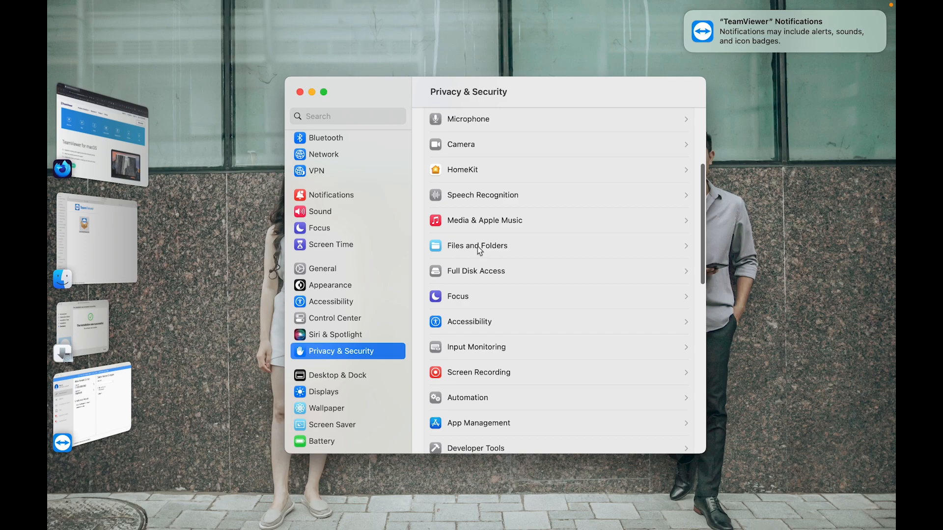
pyautogui.scroll(-2, 474, 327)
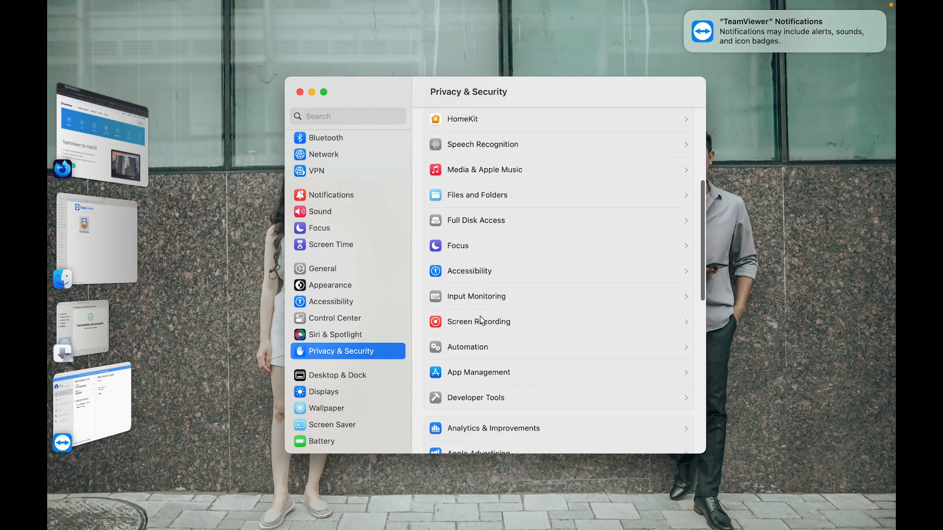
pyautogui.scroll(-3, 477, 321)
pyautogui.scroll(8, 470, 331)
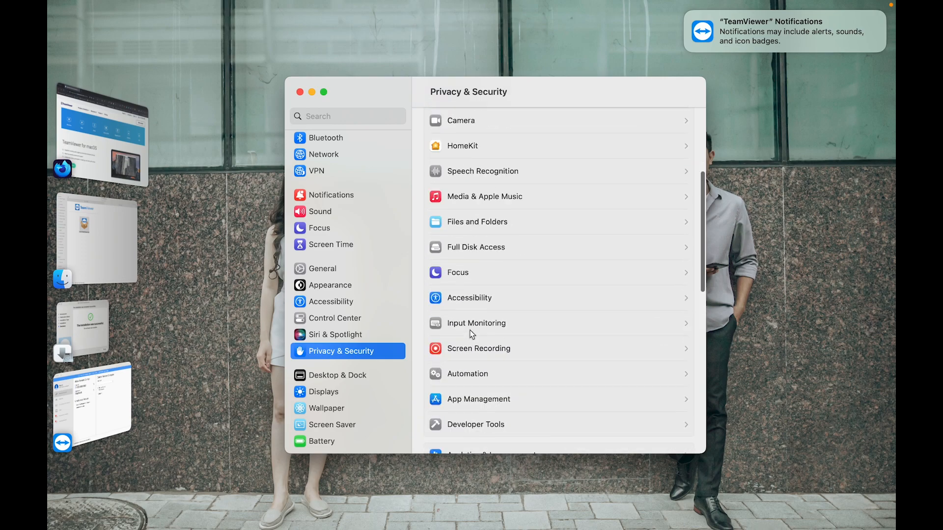
pyautogui.scroll(-2, 473, 290)
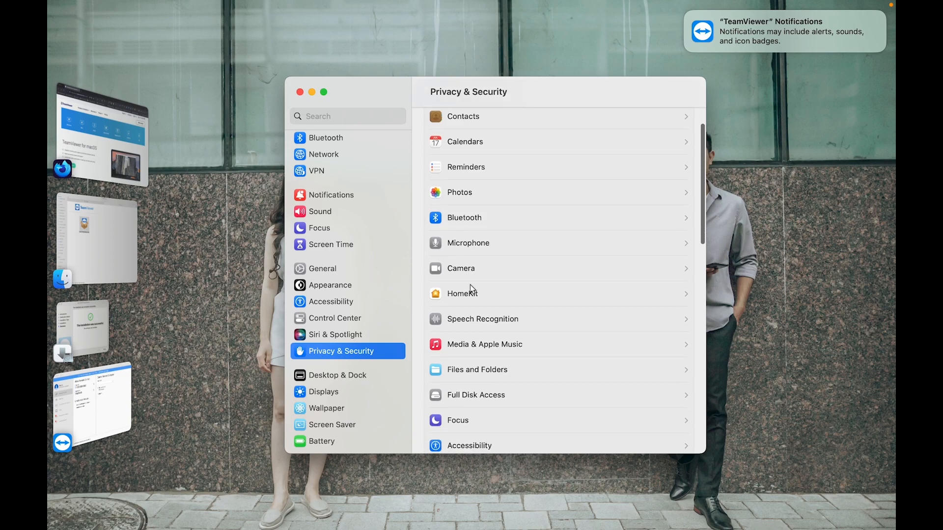
pyautogui.click(478, 250)
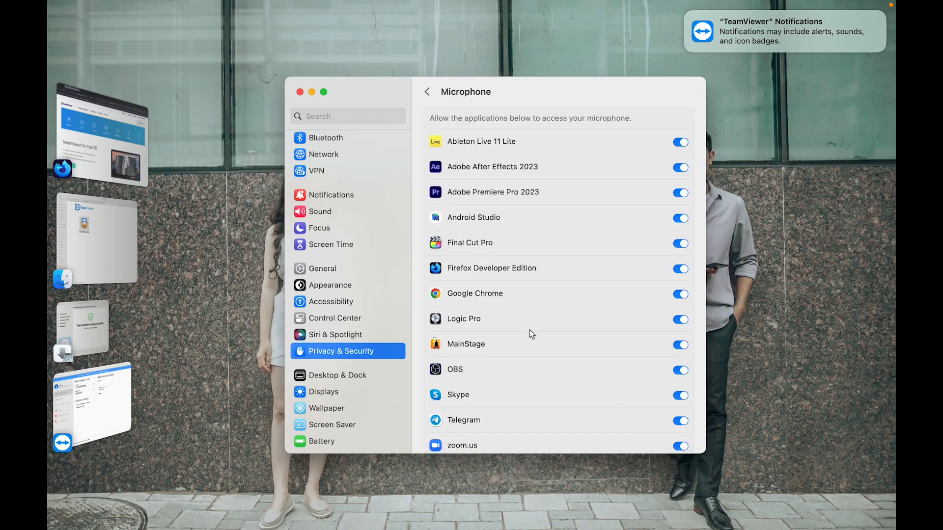
pyautogui.scroll(-1, 529, 329)
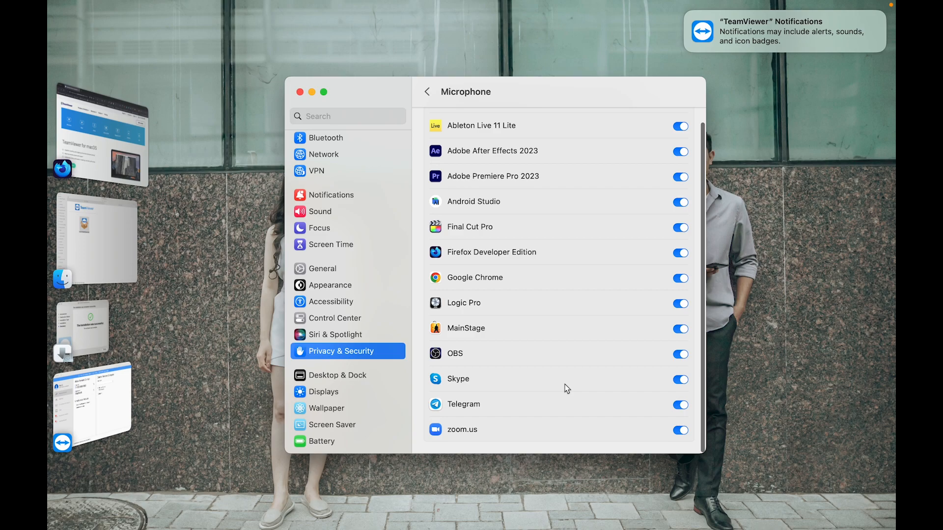
# Check the microphone access list for TeamViewer and return to the privacy categories
pyautogui.scroll(1, 567, 389)
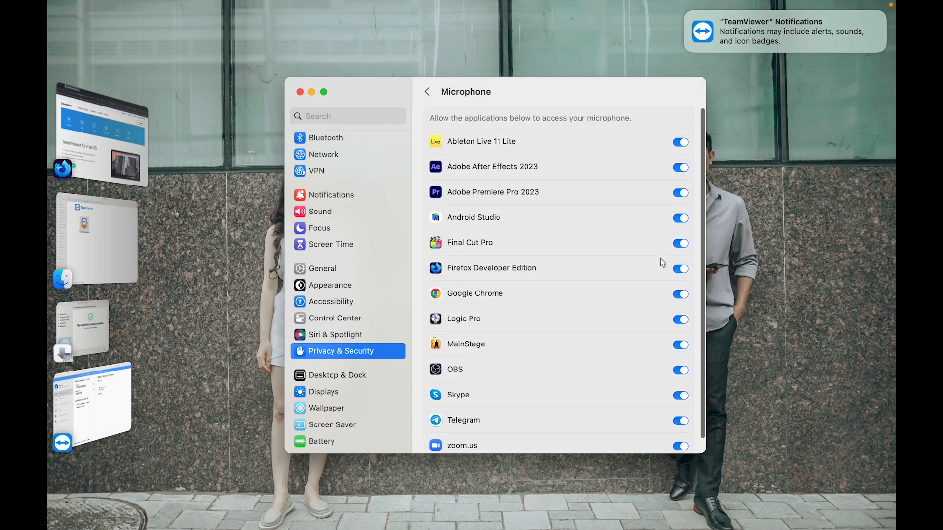
pyautogui.scroll(-1, 660, 258)
pyautogui.scroll(2, 515, 196)
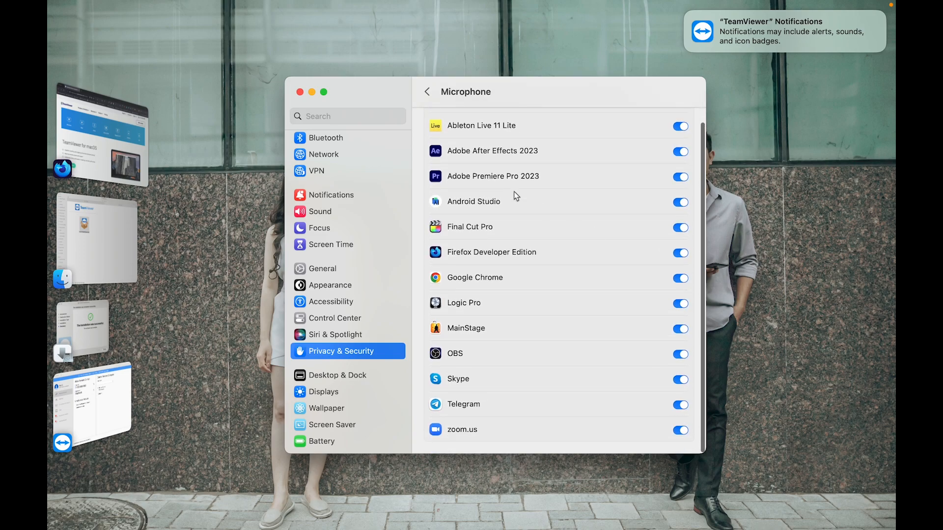
pyautogui.click(427, 92)
# Examine the privacy categories from Calendars to Apple Advertising for permissions relevant to TeamViewer, such as Accessibility and Screen Recording
pyautogui.scroll(-5, 506, 278)
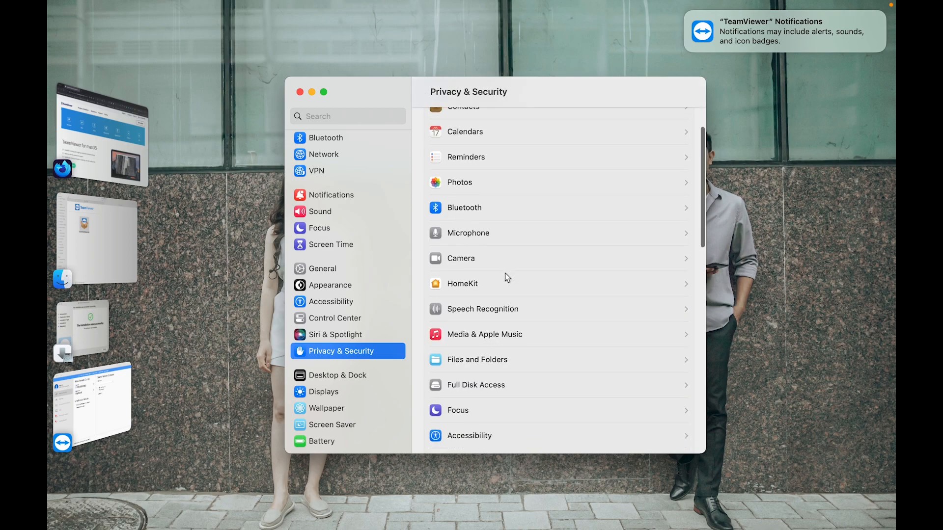
pyautogui.scroll(-1, 489, 340)
pyautogui.scroll(2, 488, 340)
pyautogui.scroll(-3, 488, 340)
pyautogui.scroll(-1, 488, 341)
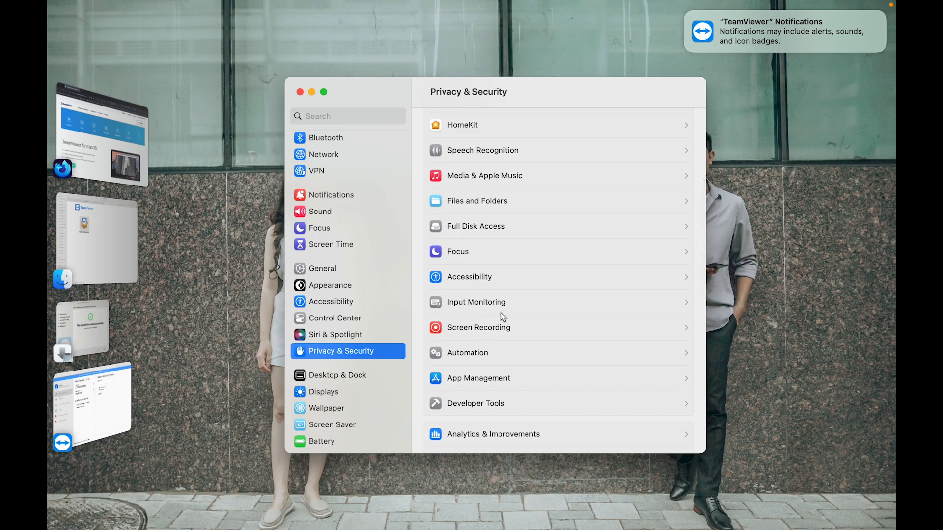
pyautogui.scroll(-1, 501, 312)
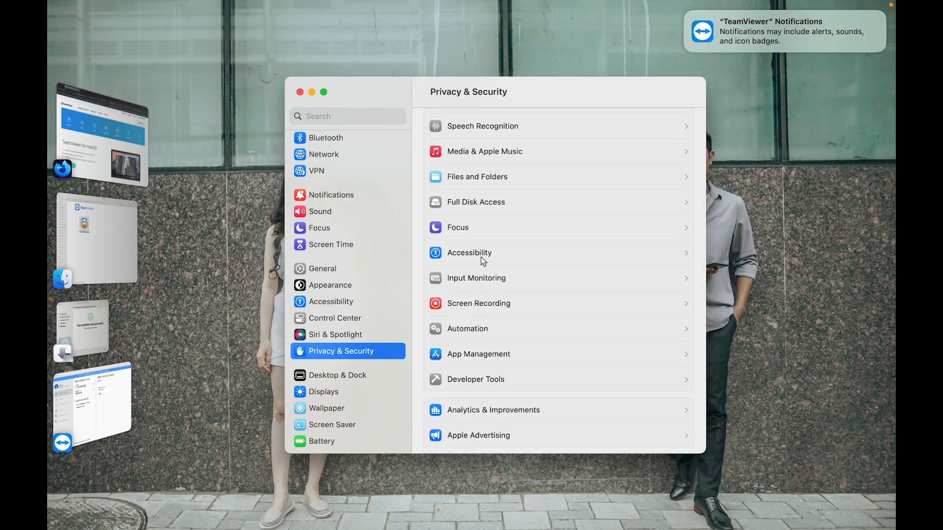
pyautogui.scroll(6, 480, 258)
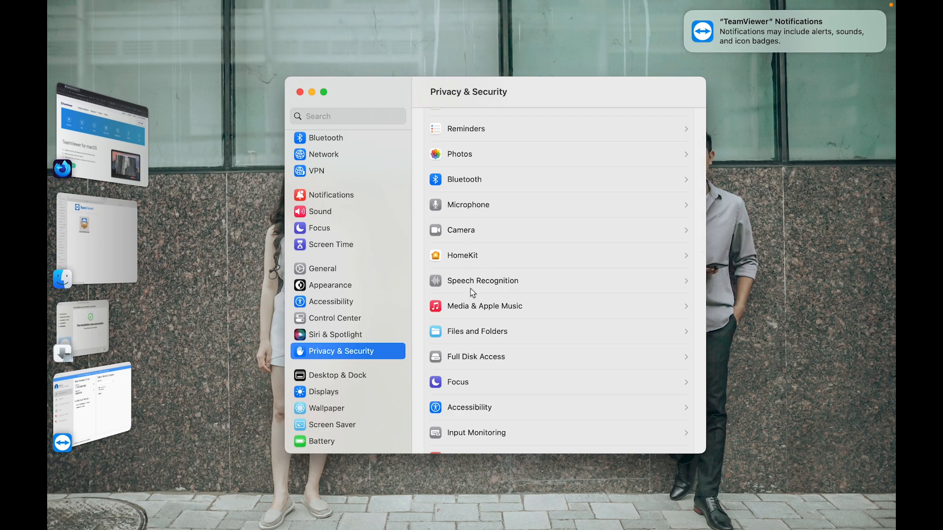
pyautogui.scroll(-2, 469, 352)
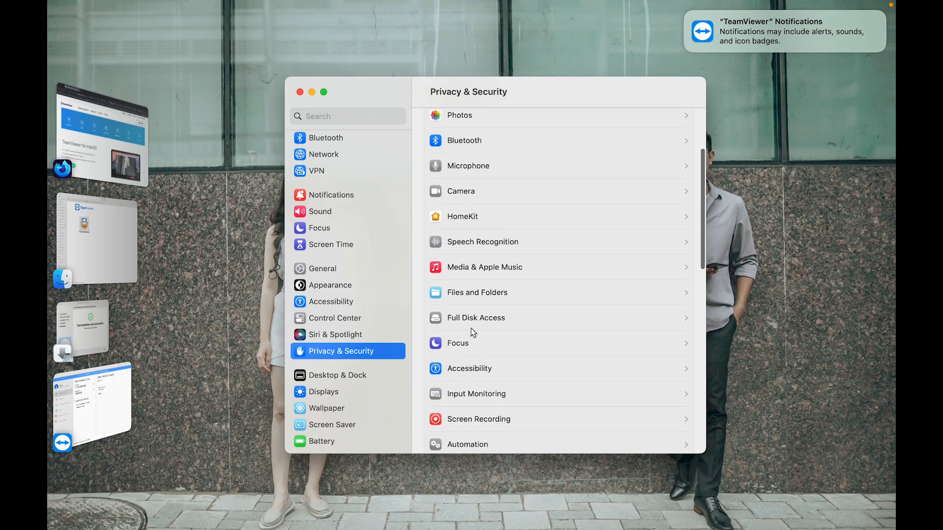
# Open the Files and Folders permissions, check the application list for TeamViewer, and return to the privacy categories
pyautogui.click(466, 293)
pyautogui.scroll(-5, 492, 312)
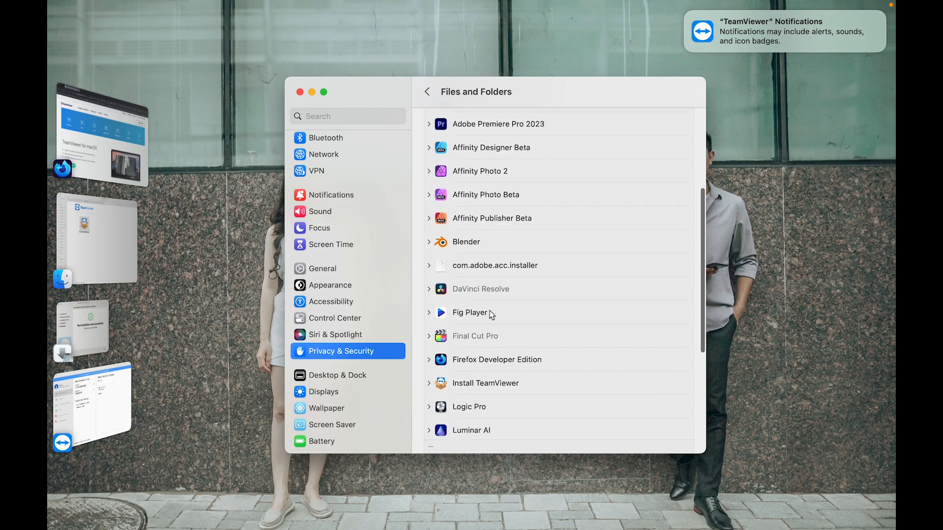
pyautogui.scroll(-3, 492, 314)
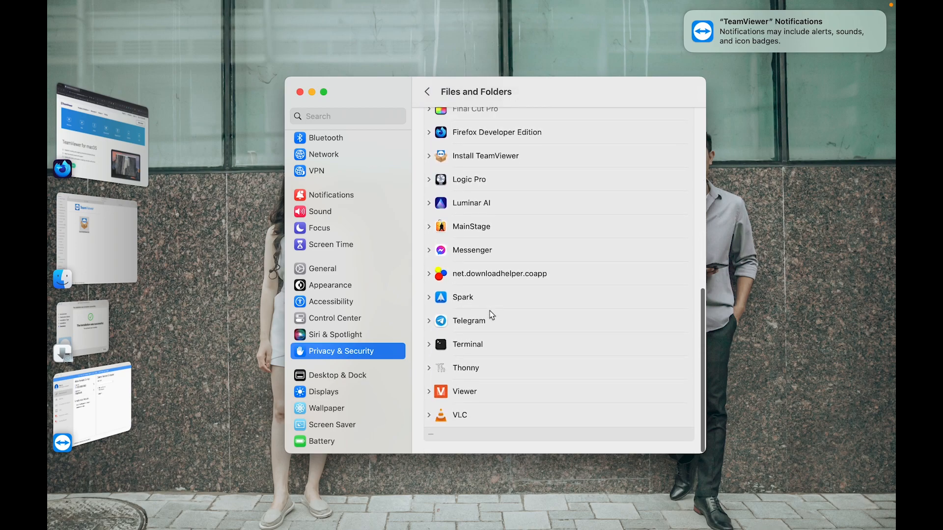
pyautogui.click(427, 92)
# Open the Screen Recording permissions, try to turn off TeamViewer's access, cancel the unlock request, and go back
pyautogui.scroll(-3, 488, 342)
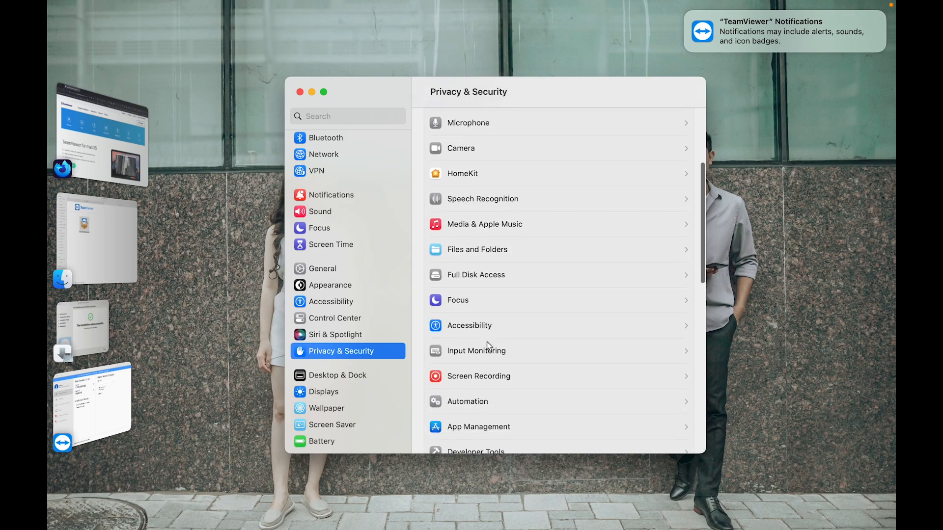
pyautogui.scroll(-2, 460, 301)
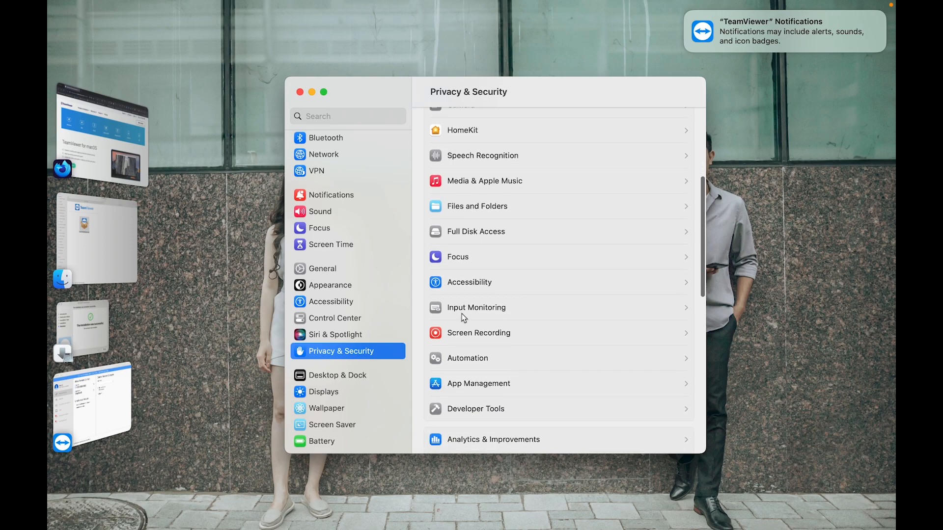
pyautogui.click(476, 334)
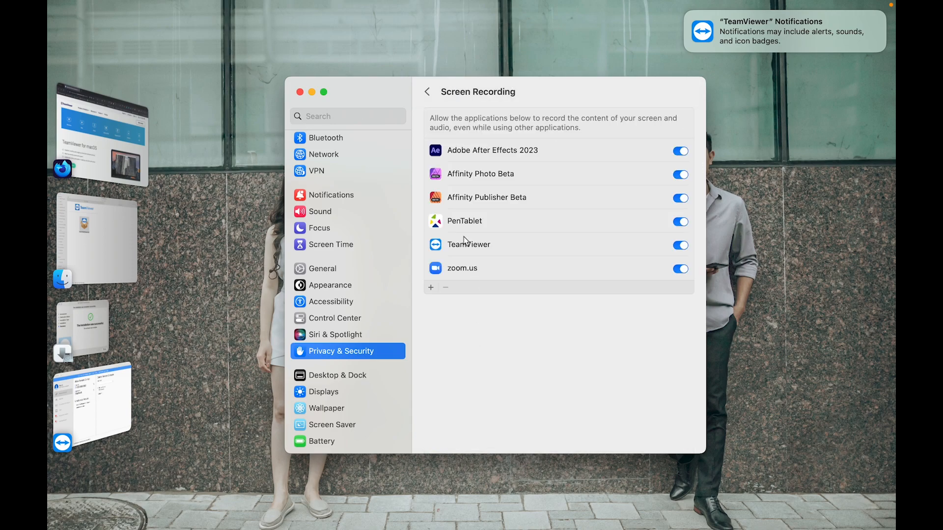
pyautogui.click(680, 246)
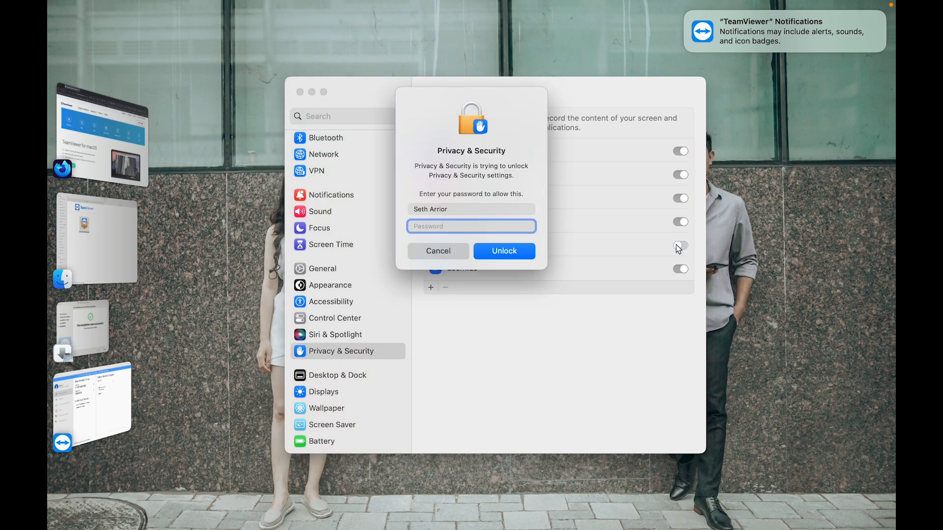
pyautogui.click(436, 252)
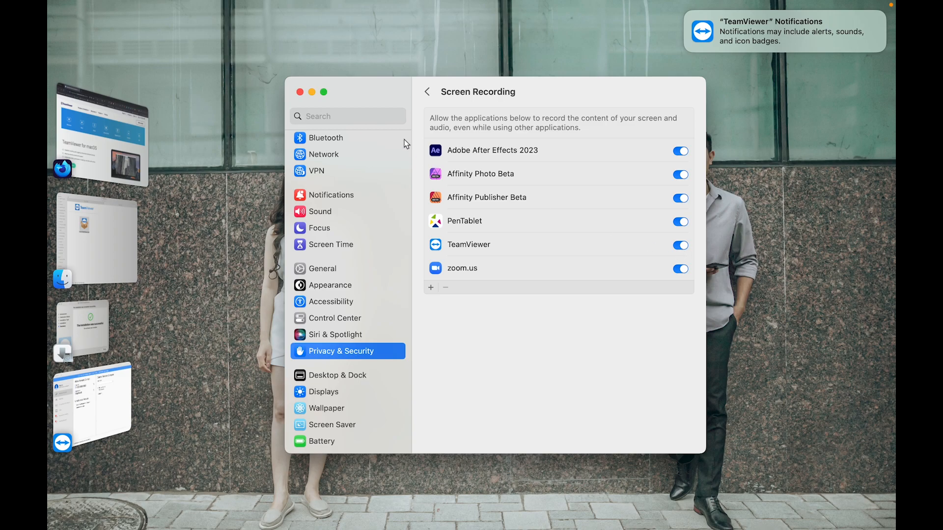
pyautogui.click(428, 92)
# Look through the remaining privacy categories and the Security section with its FileVault and Lockdown Mode settings
pyautogui.scroll(-2, 500, 302)
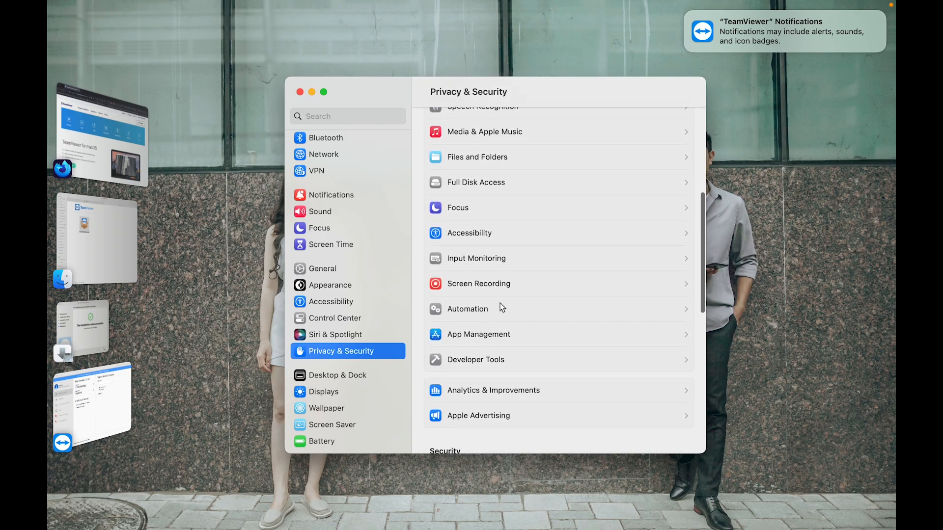
pyautogui.scroll(-3, 493, 358)
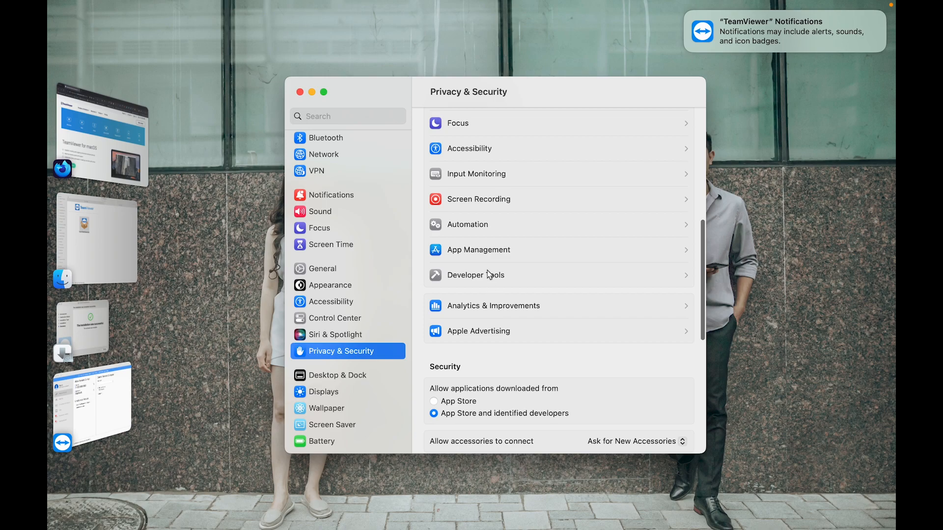
pyautogui.scroll(-5, 489, 274)
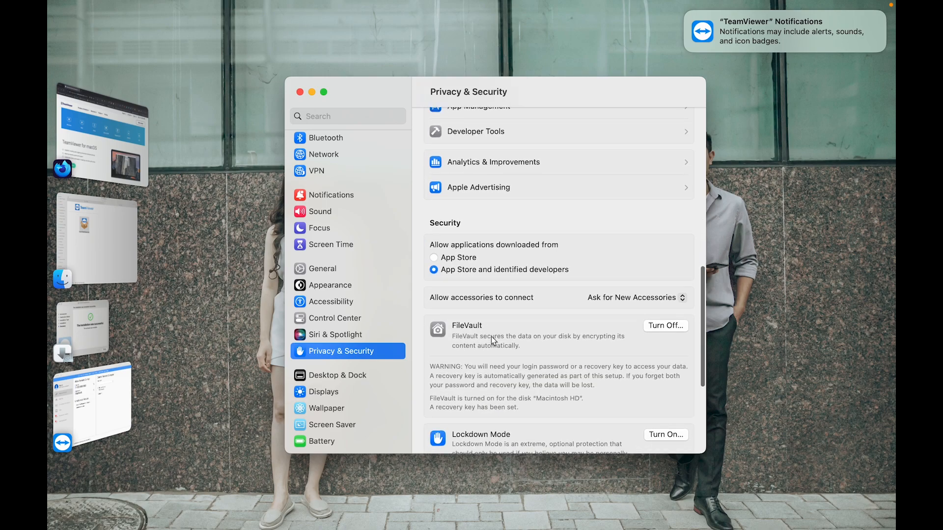
pyautogui.scroll(9, 468, 185)
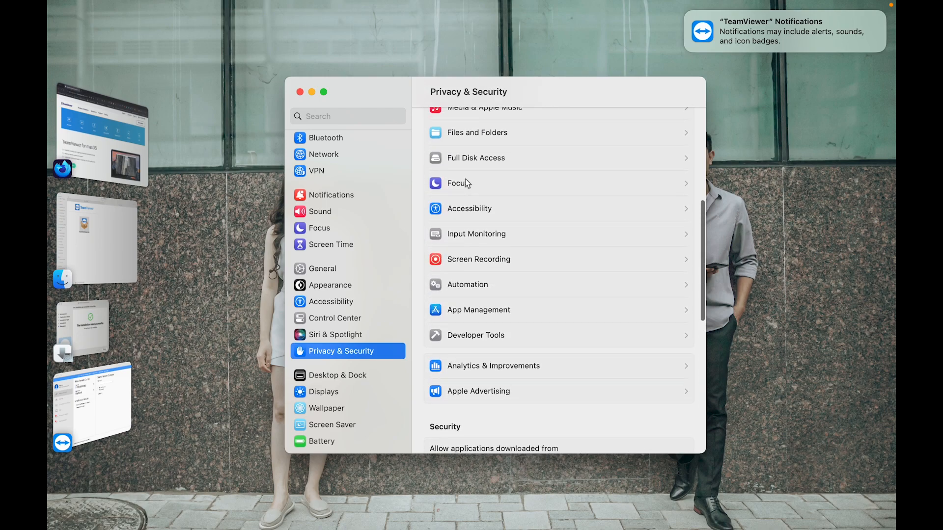
pyautogui.scroll(3, 468, 183)
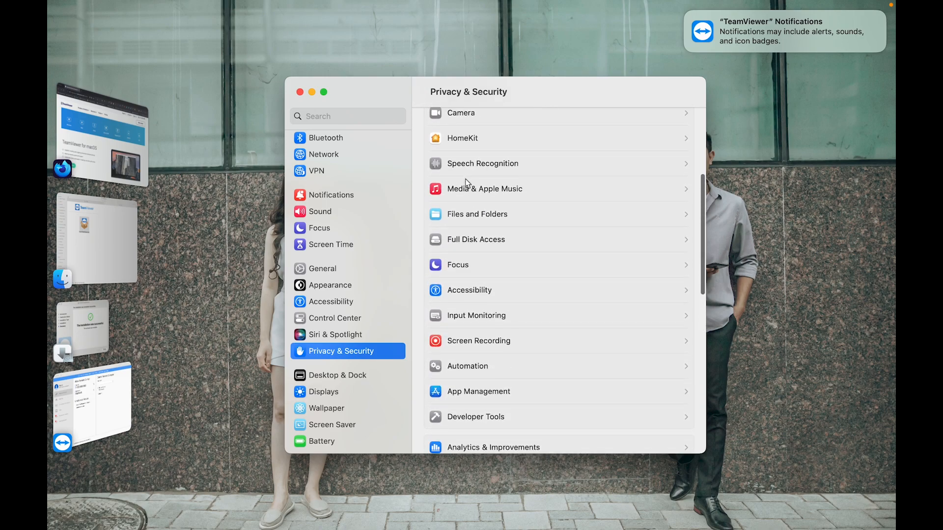
# Reopen the Files and Folders permissions, examine the whole application list for TeamViewer entries, and go back
pyautogui.click(471, 216)
pyautogui.scroll(-7, 523, 317)
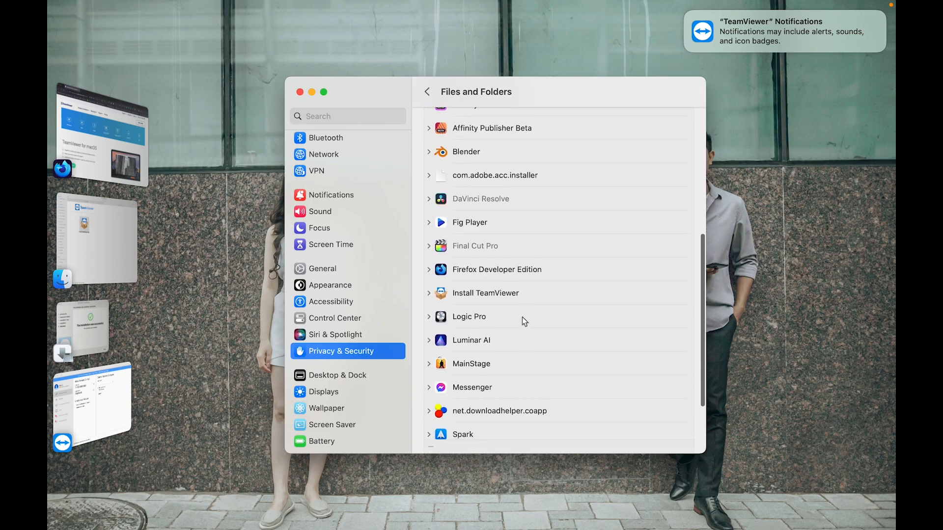
pyautogui.scroll(-6, 522, 317)
pyautogui.scroll(15, 522, 317)
pyautogui.scroll(-8, 523, 317)
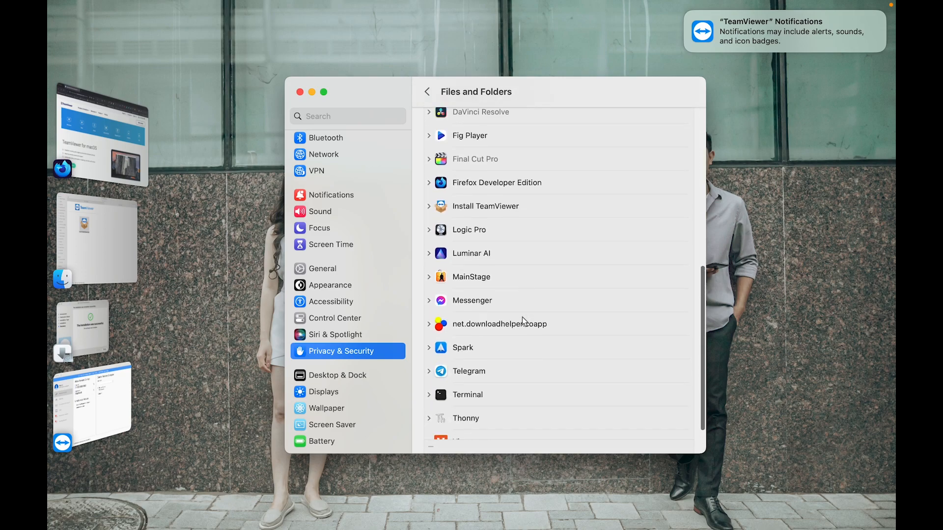
pyautogui.scroll(-3, 523, 317)
pyautogui.scroll(15, 523, 316)
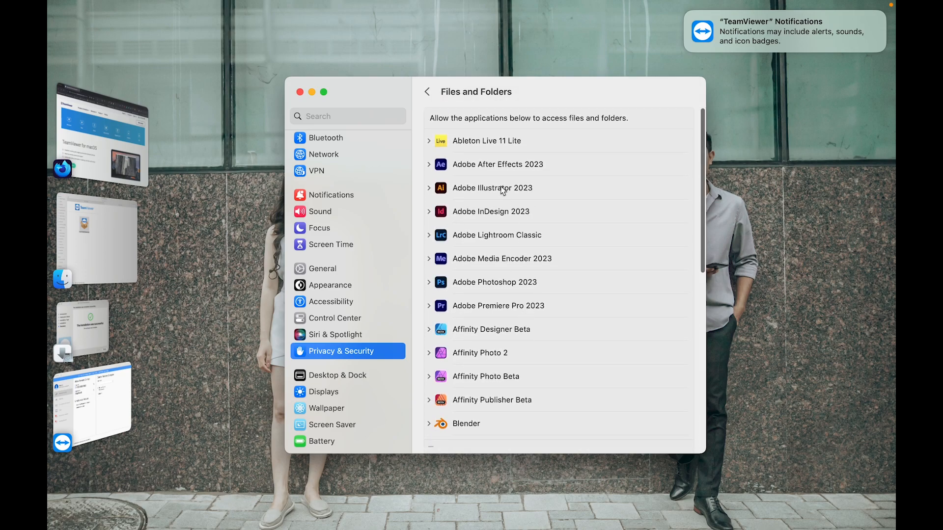
pyautogui.click(428, 91)
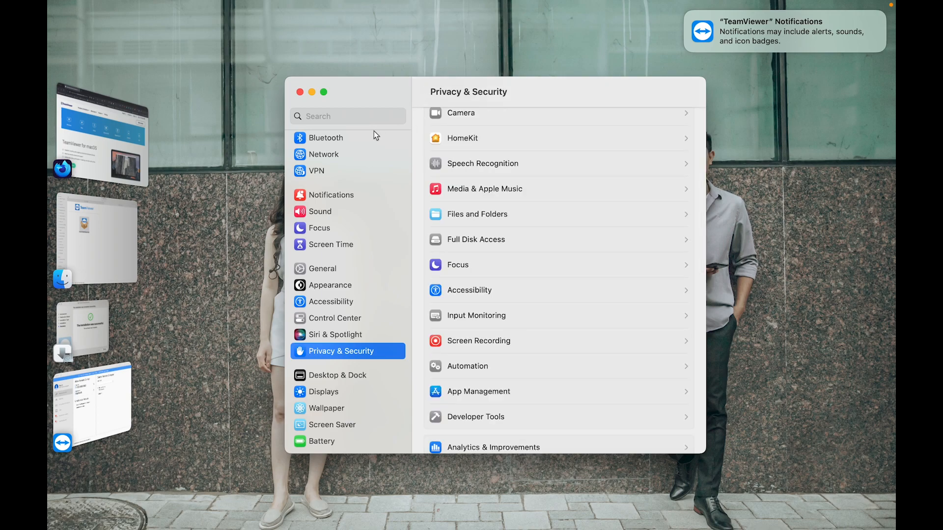